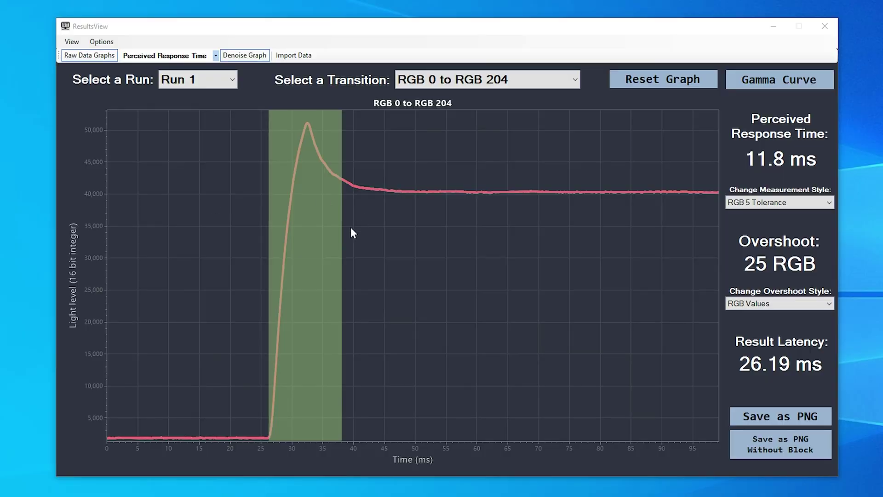
scroll(380, 228, up, 2)
drag(379, 228, 499, 344)
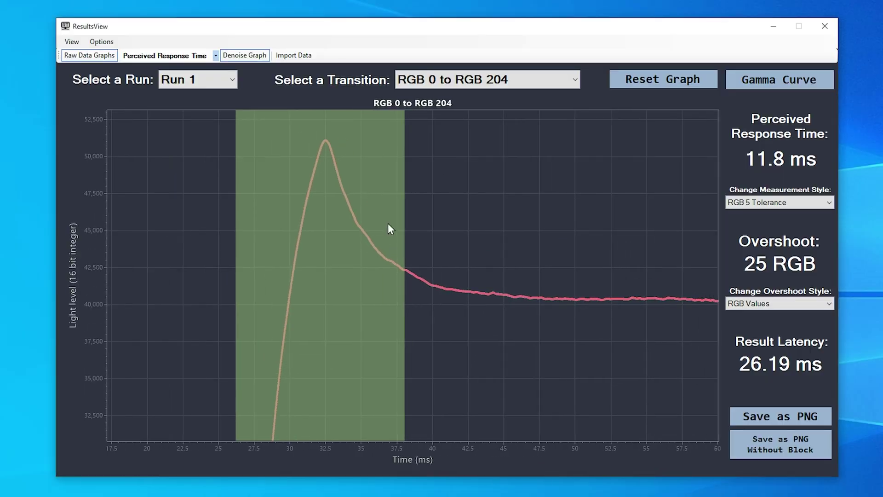
scroll(388, 224, up, 2)
drag(382, 208, 380, 280)
click(244, 60)
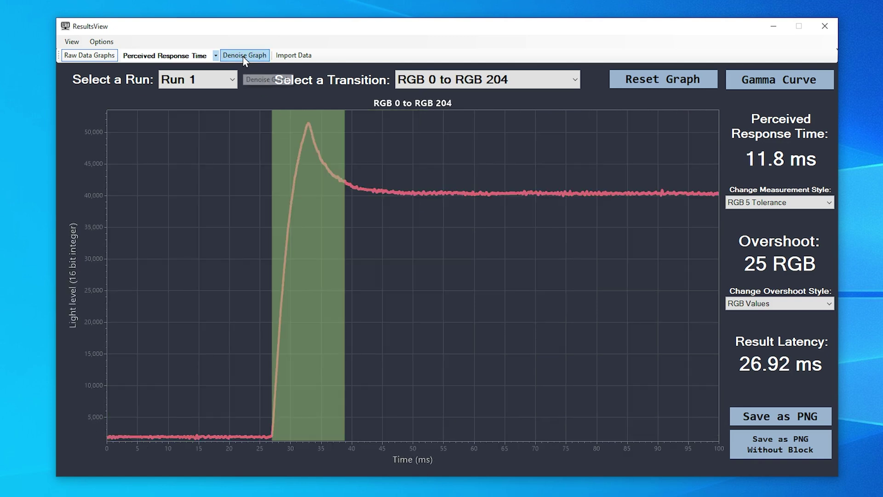
click(243, 58)
click(244, 59)
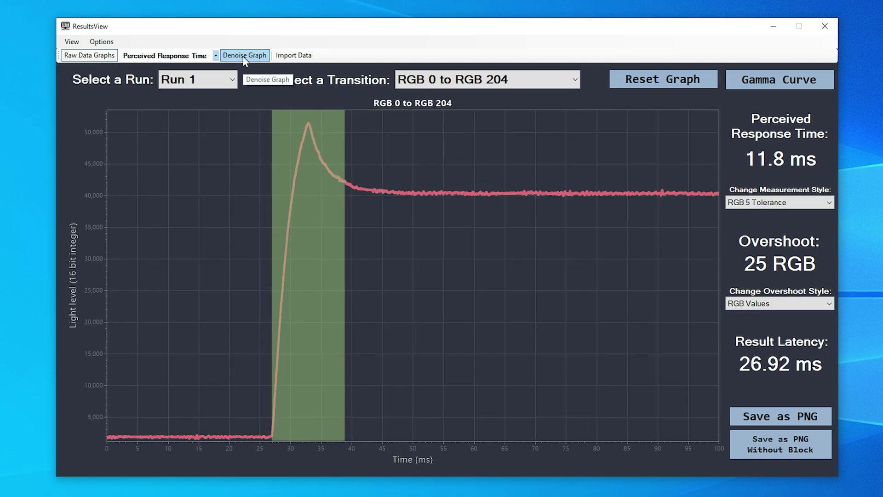
click(244, 59)
scroll(423, 199, up, 2)
scroll(348, 167, up, 3)
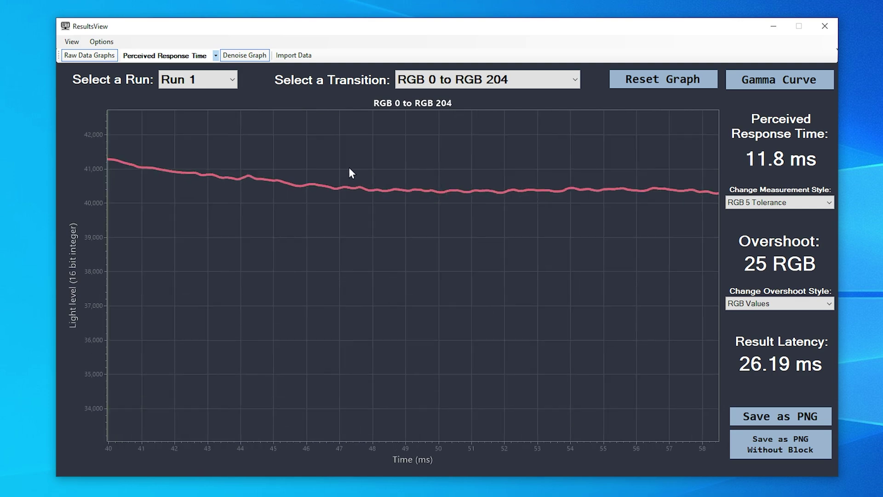
scroll(326, 181, up, 3)
scroll(325, 186, down, 6)
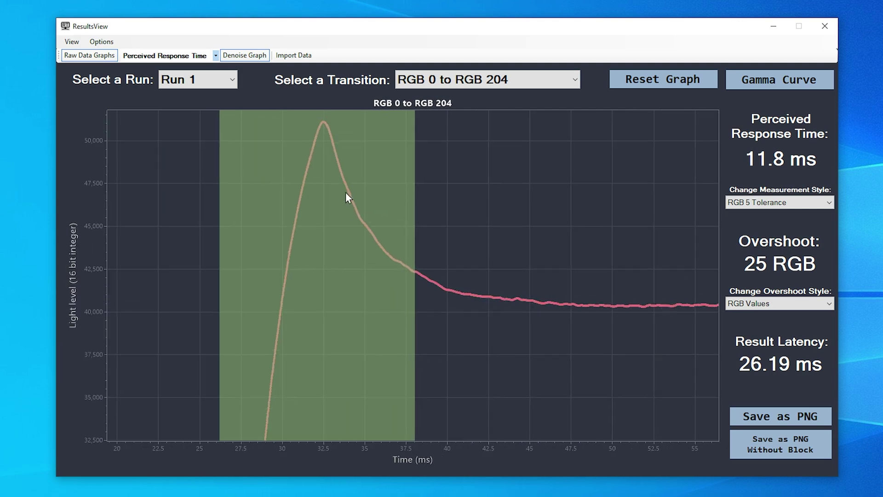
scroll(325, 146, up, 6)
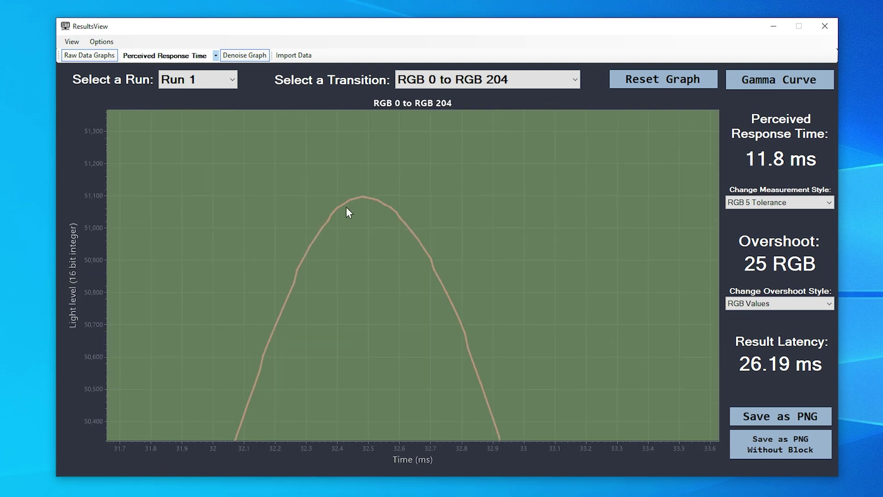
scroll(381, 230, up, 1)
click(662, 79)
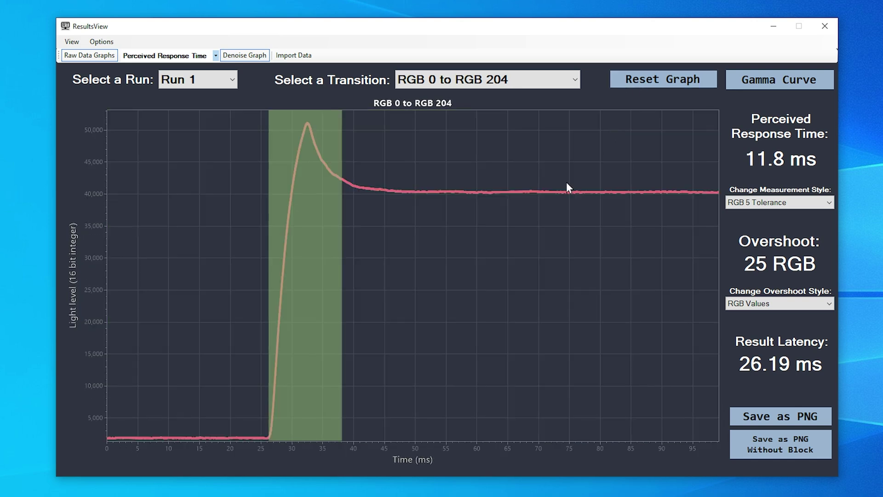
mouse_move(342, 263)
mouse_down()
mouse_move(500, 258)
mouse_move(356, 260)
mouse_up()
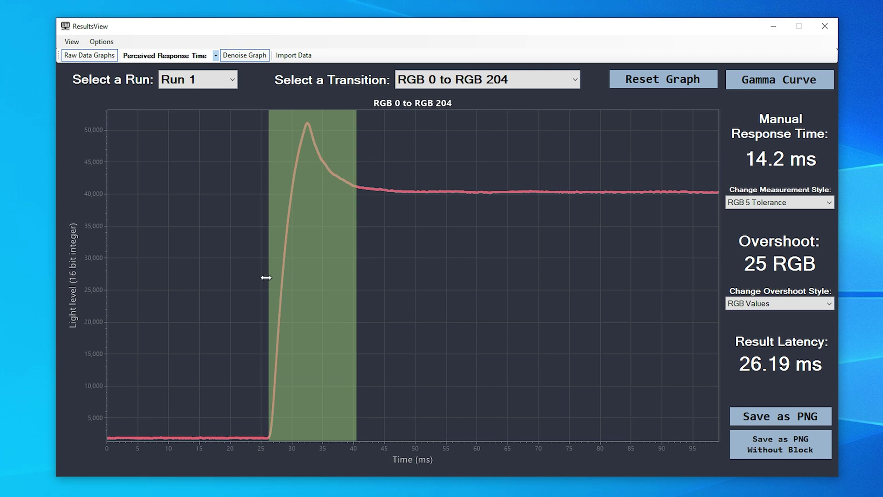
drag(268, 279, 80, 282)
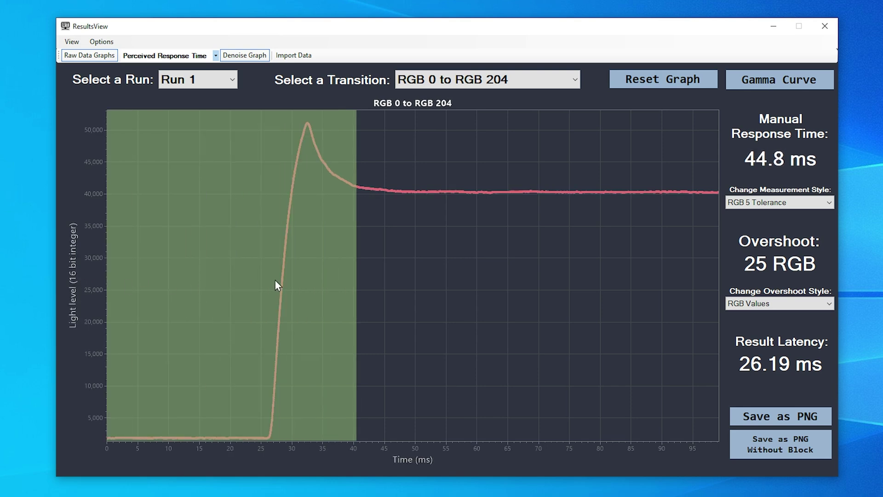
click(375, 288)
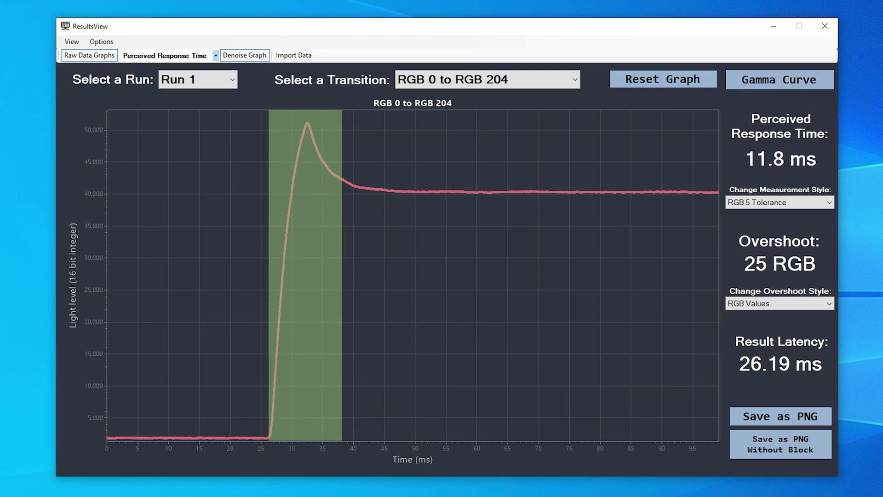
- View the RGB 51 to RGB 255 transition, then the RGB 153 to RGB 0 transition
click(422, 76)
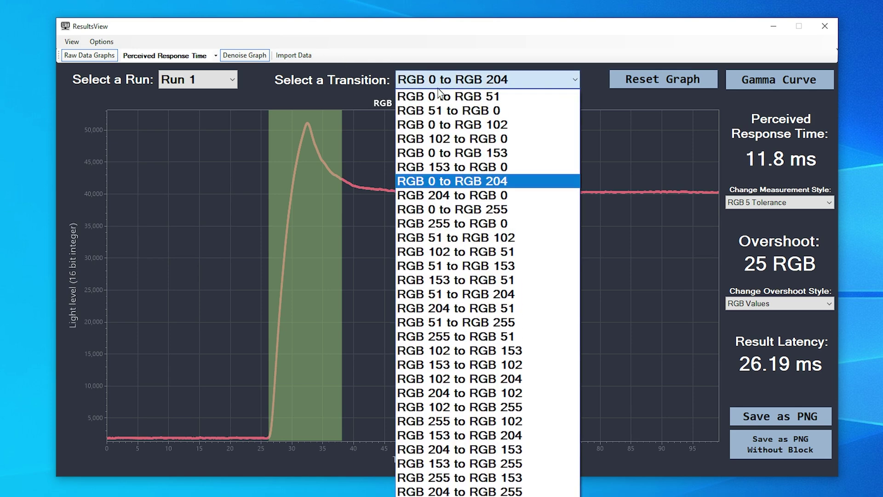
click(442, 324)
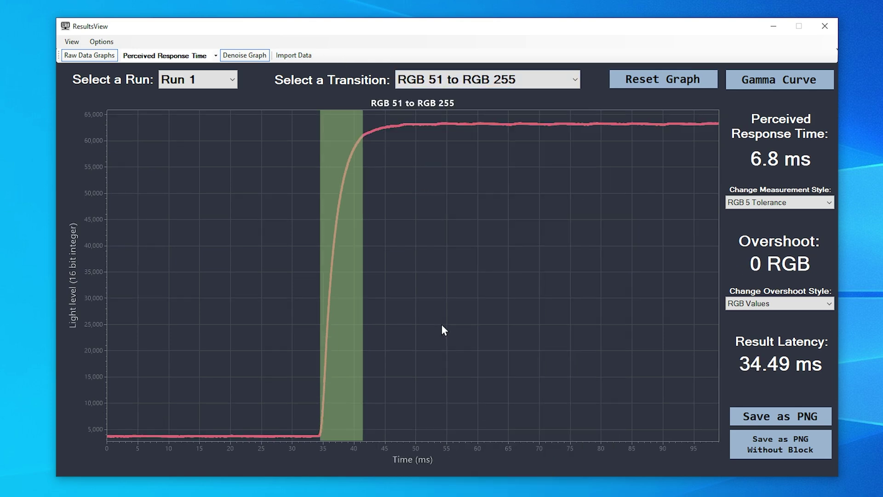
click(449, 80)
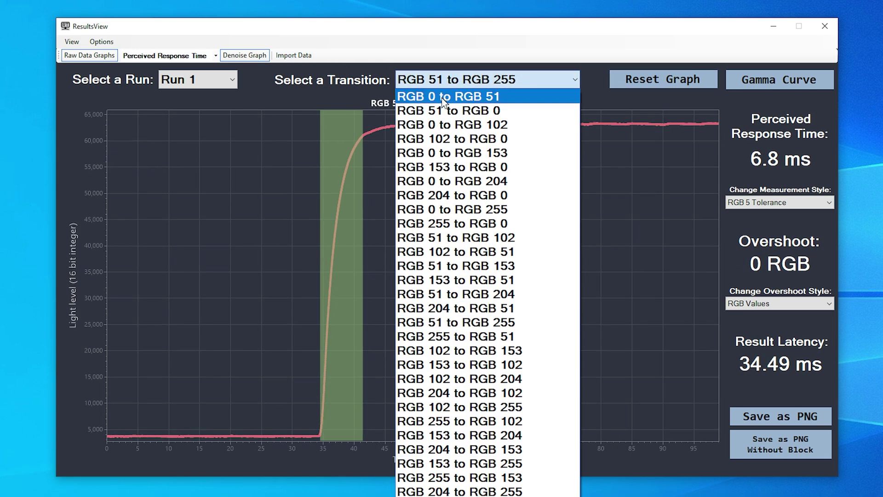
click(453, 168)
- Switch the selected run to Run 3, then to Run 4
click(213, 79)
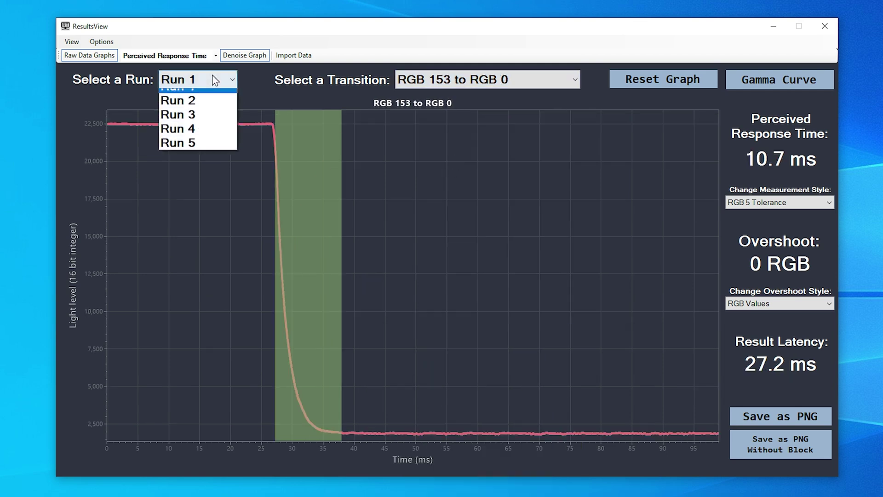
click(193, 130)
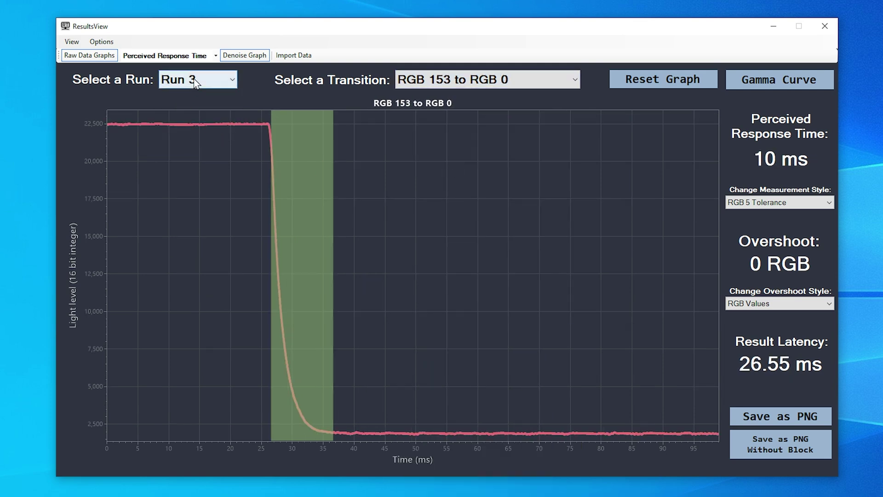
click(196, 83)
click(194, 140)
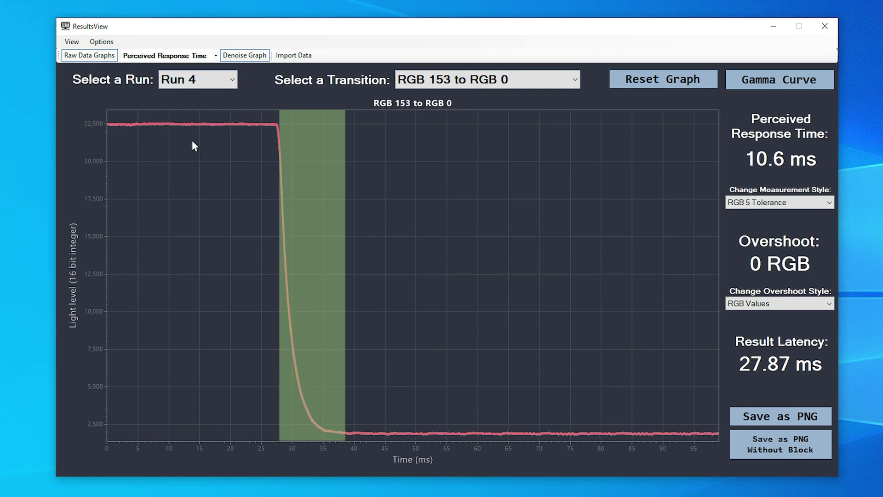
- Change the measurement to initial response time, then to complete response time
click(198, 56)
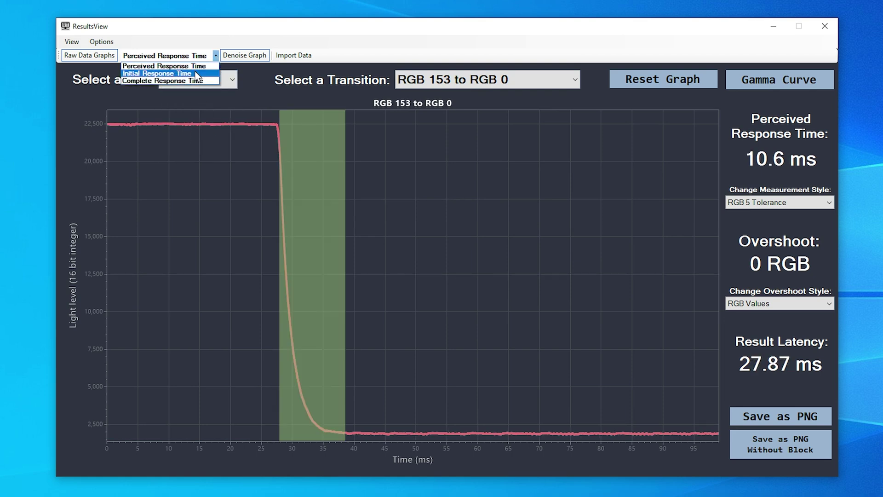
click(196, 73)
click(193, 58)
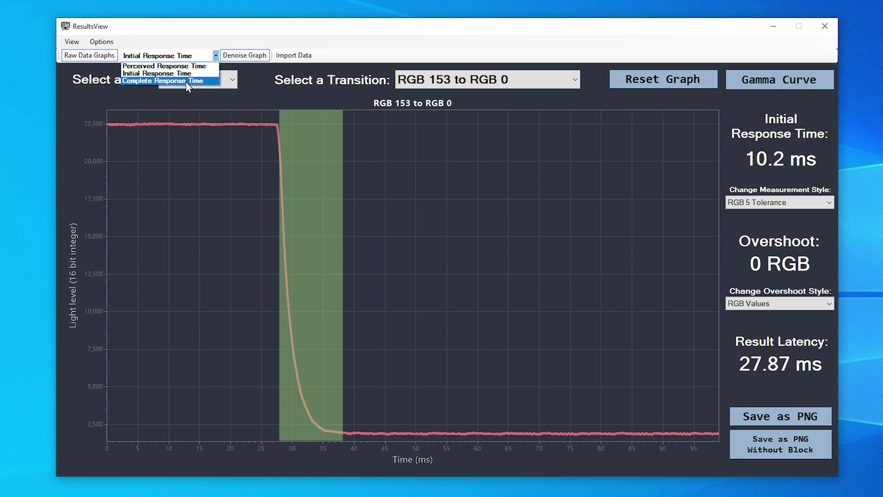
click(187, 81)
- Show RGB 0 to RGB 204 with perceived response time: 11.8 ms, 27.45 ms latency
click(476, 79)
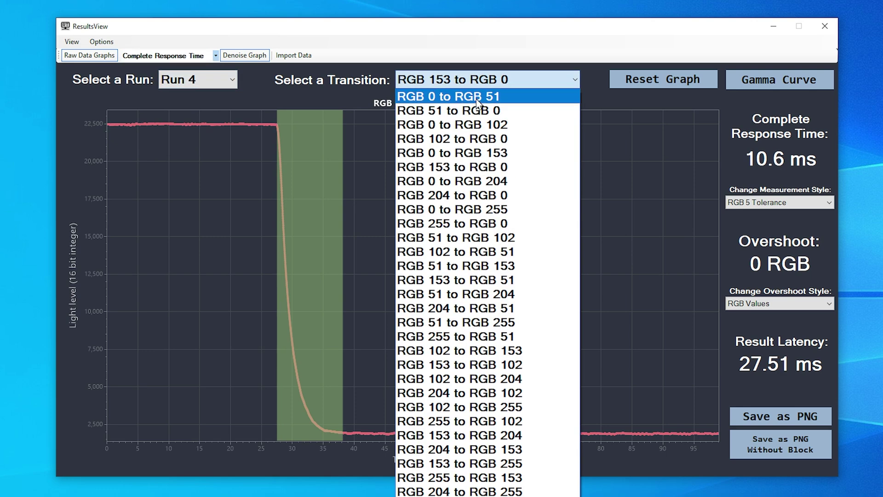
click(476, 181)
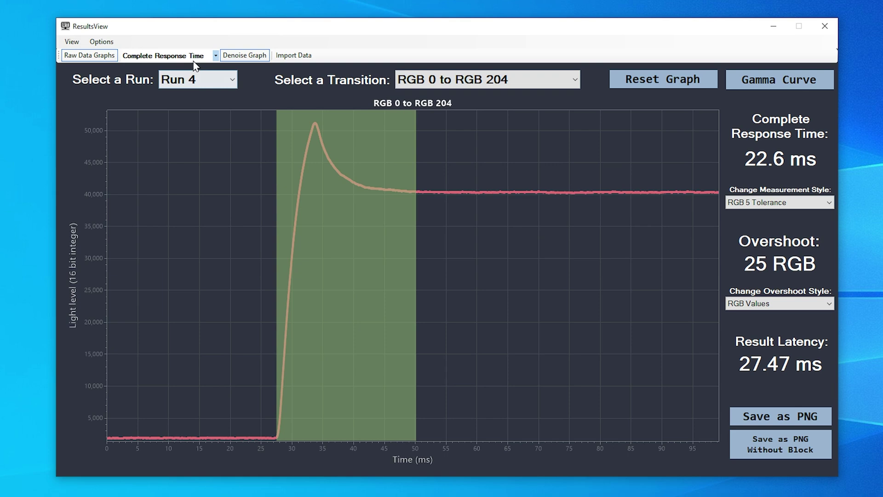
click(181, 73)
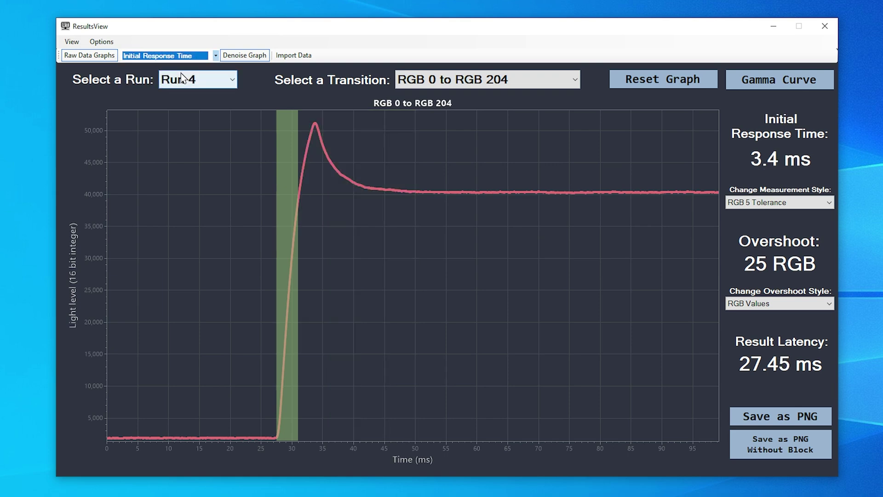
click(183, 56)
click(177, 67)
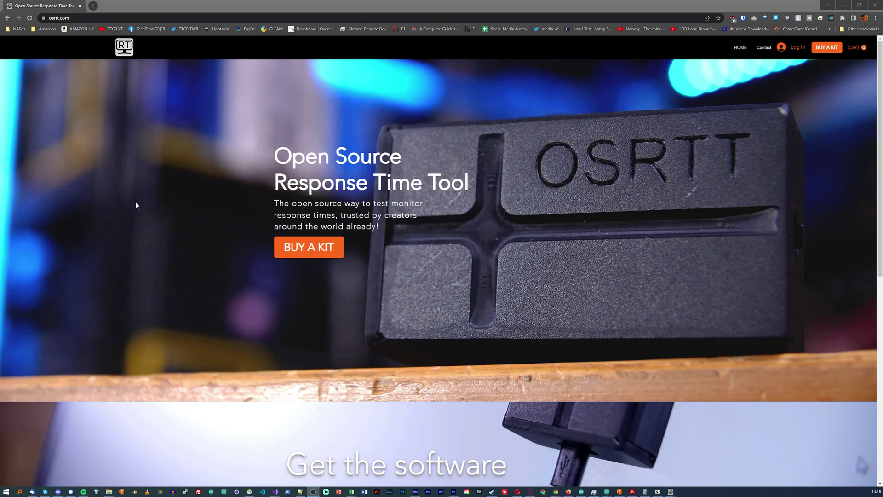
scroll(282, 186, down, 6)
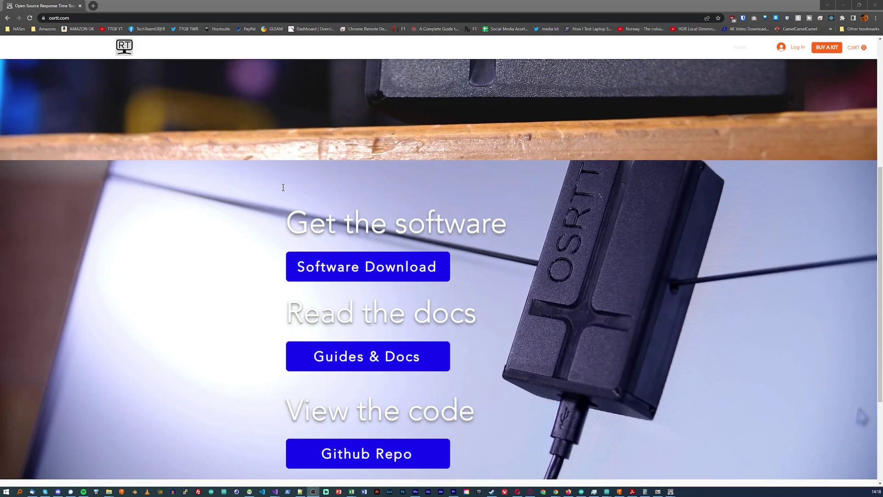
scroll(283, 187, down, 2)
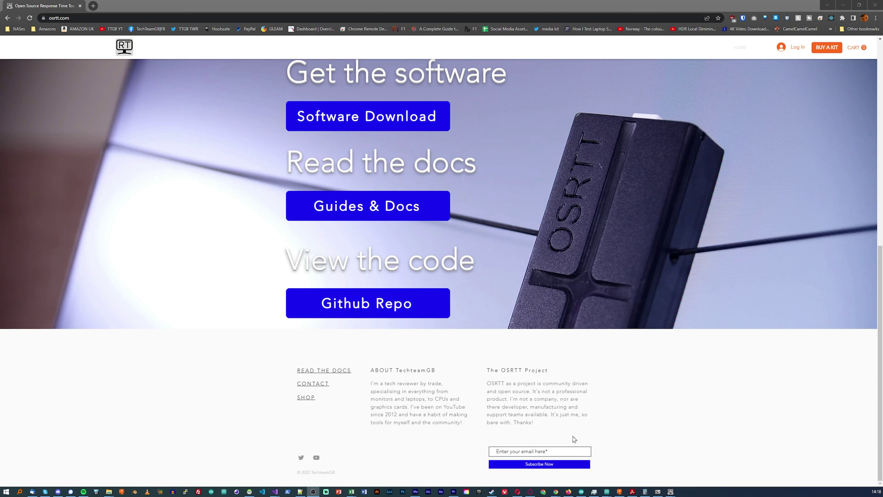
scroll(426, 375, up, 8)
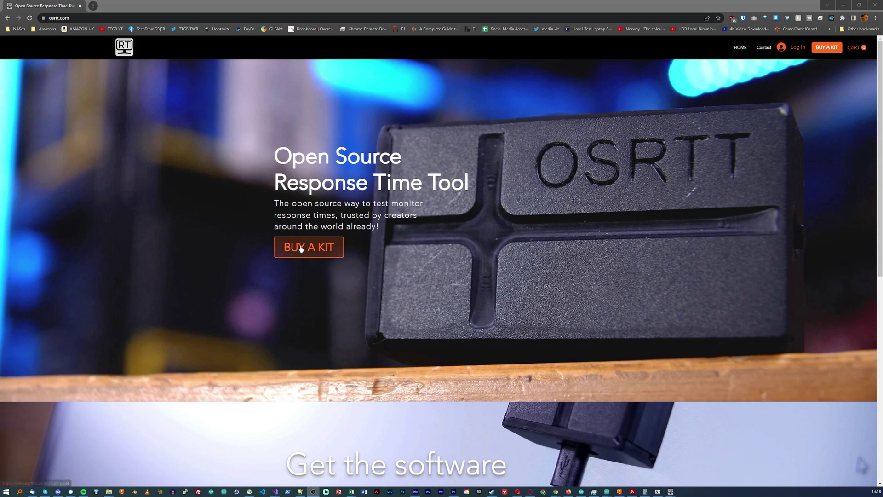
click(301, 248)
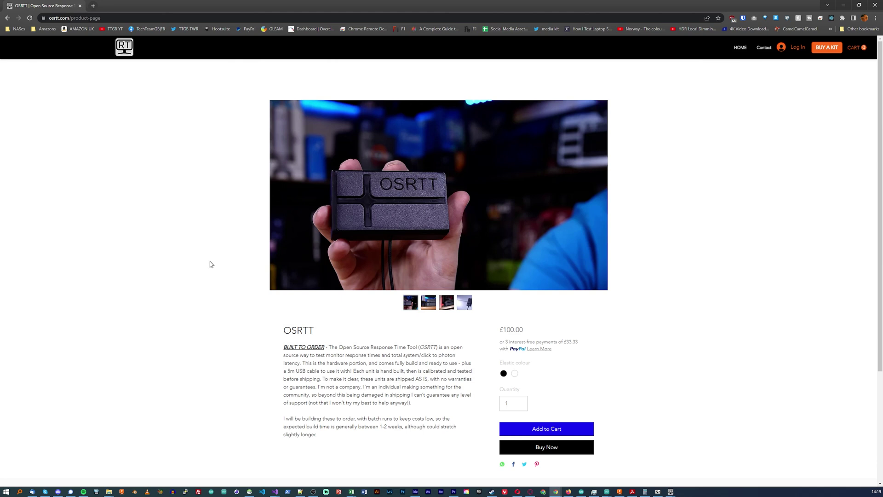
- Show the £100.00 kit page's fourth gallery photo of the kit hanging by its cable
scroll(211, 264, down, 3)
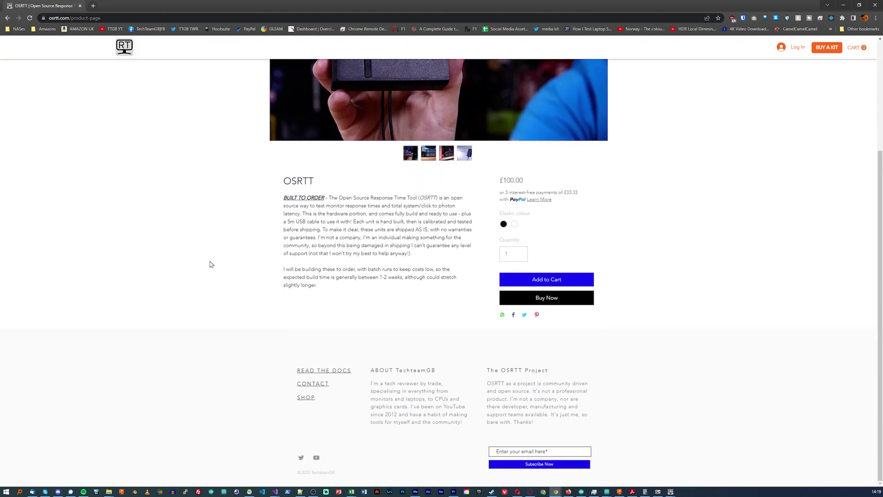
scroll(210, 264, up, 3)
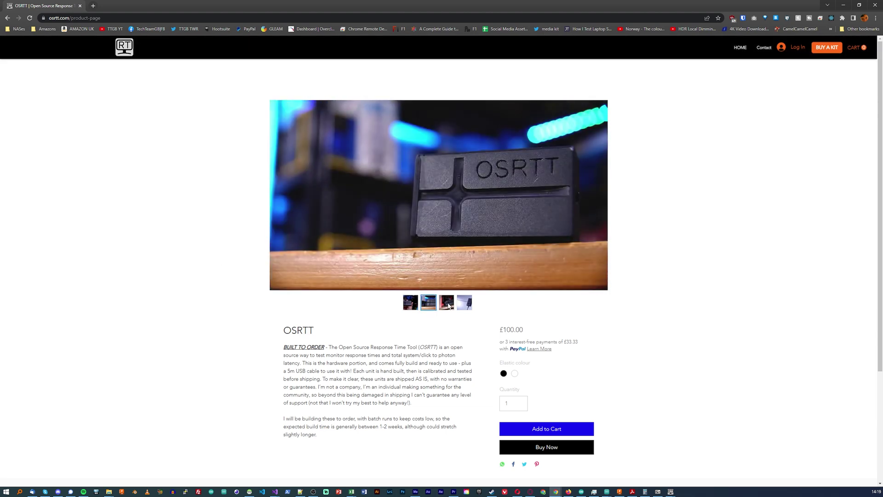
click(464, 303)
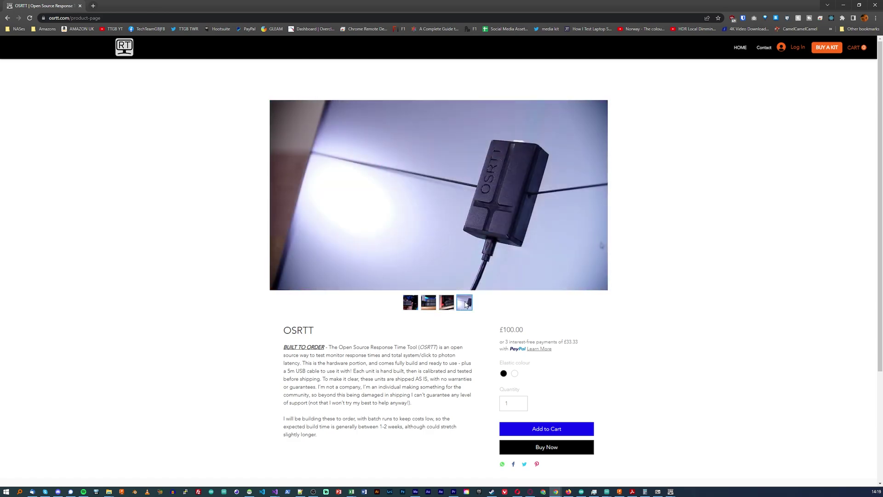